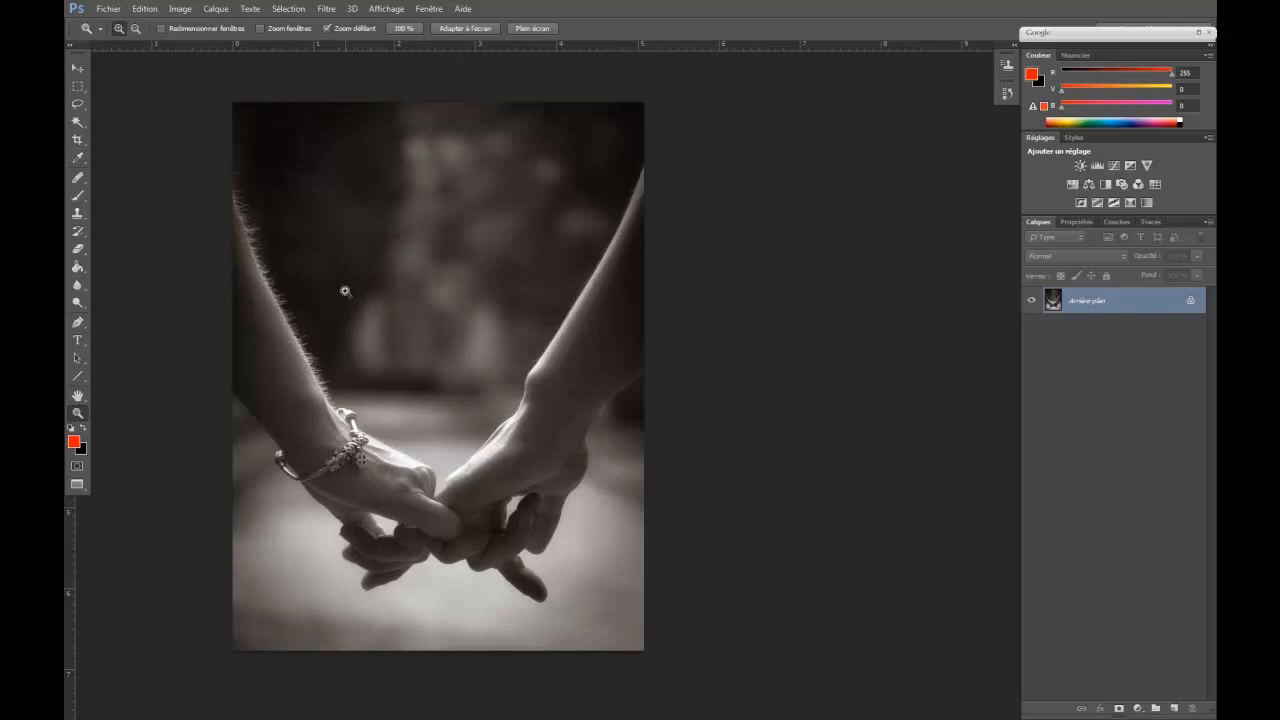
Display the existing work path along the hairy edge of the forearm wearing the bracelet, with the Pen tool active.
left_click_drag(306, 292, 345, 296)
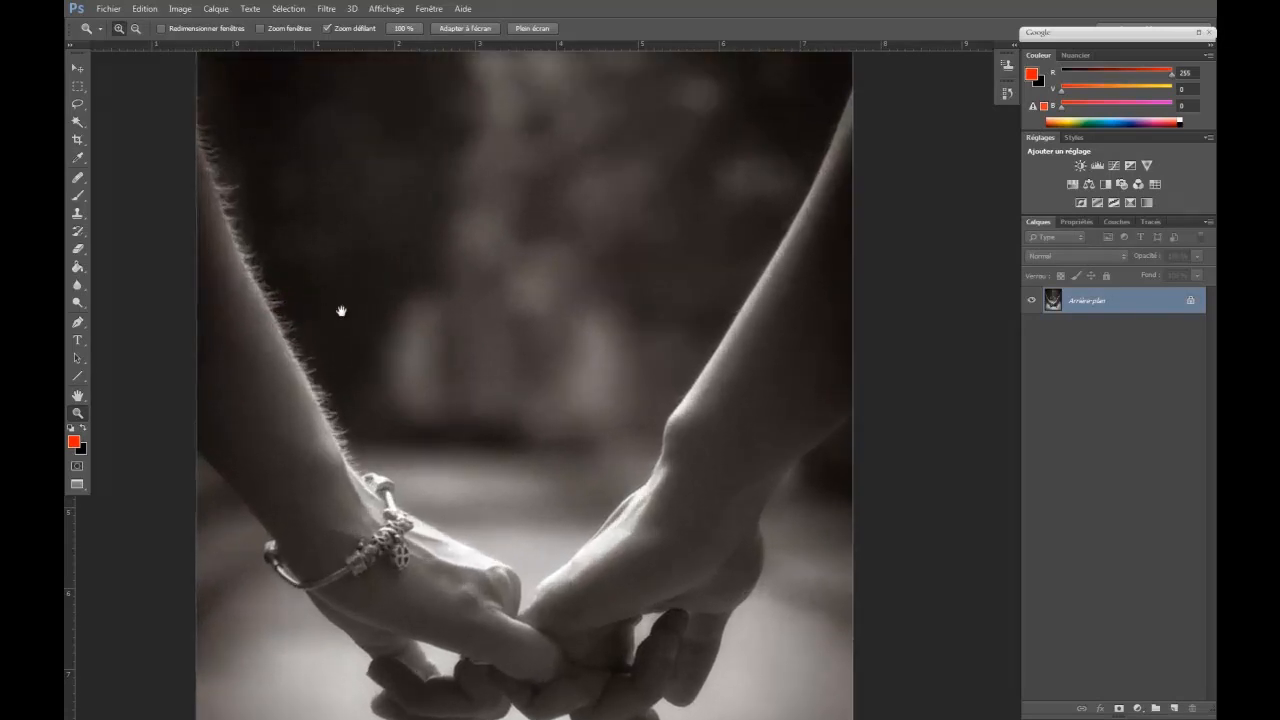
left_click_drag(285, 345, 335, 358)
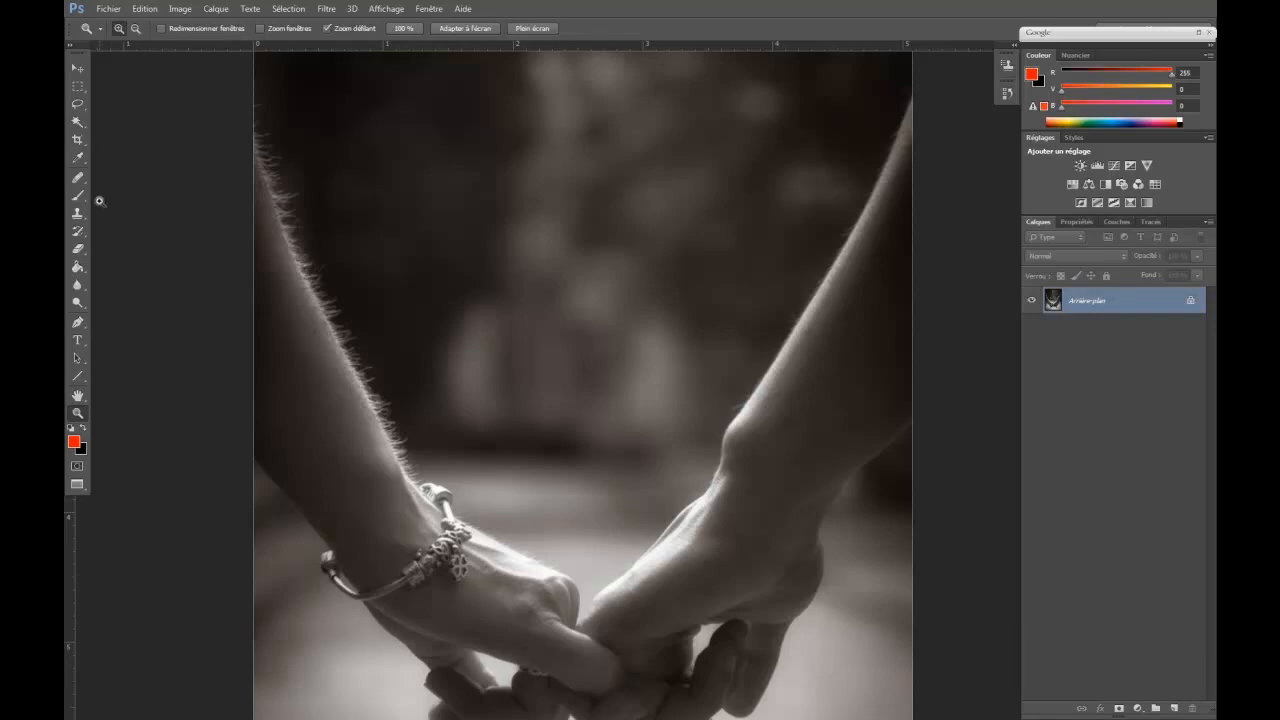
left_click(78, 323)
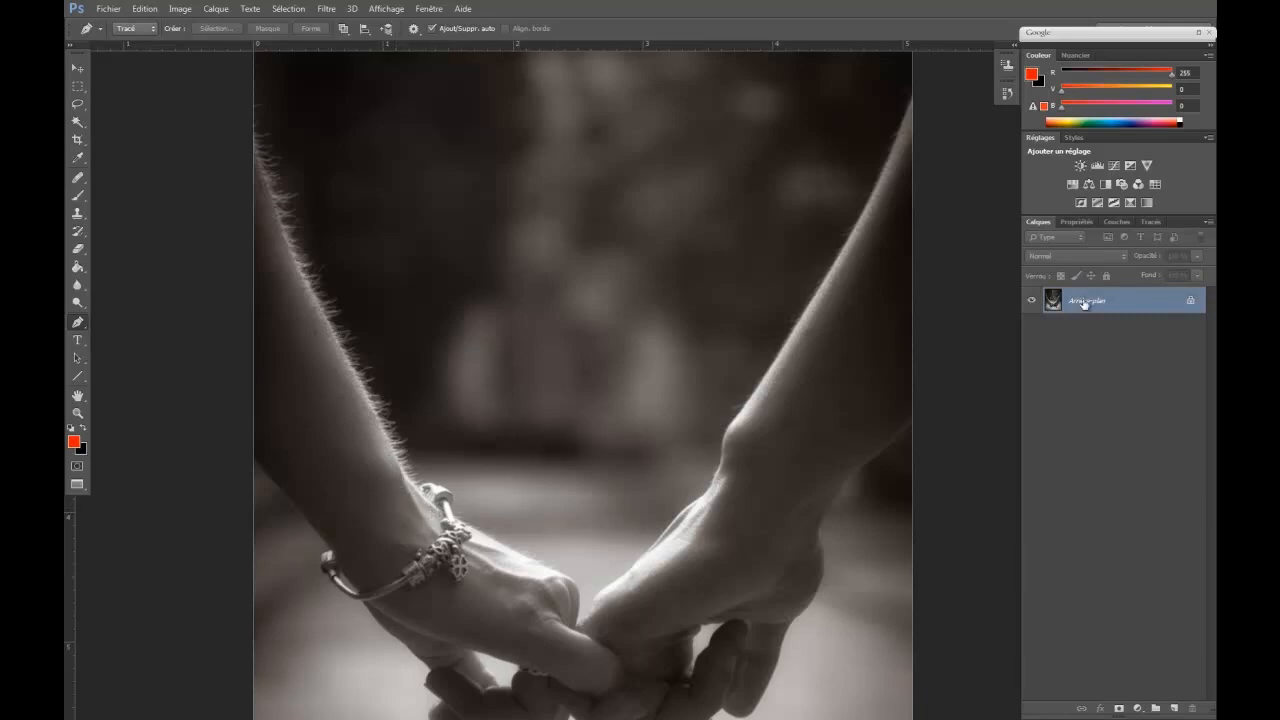
left_click(1152, 222)
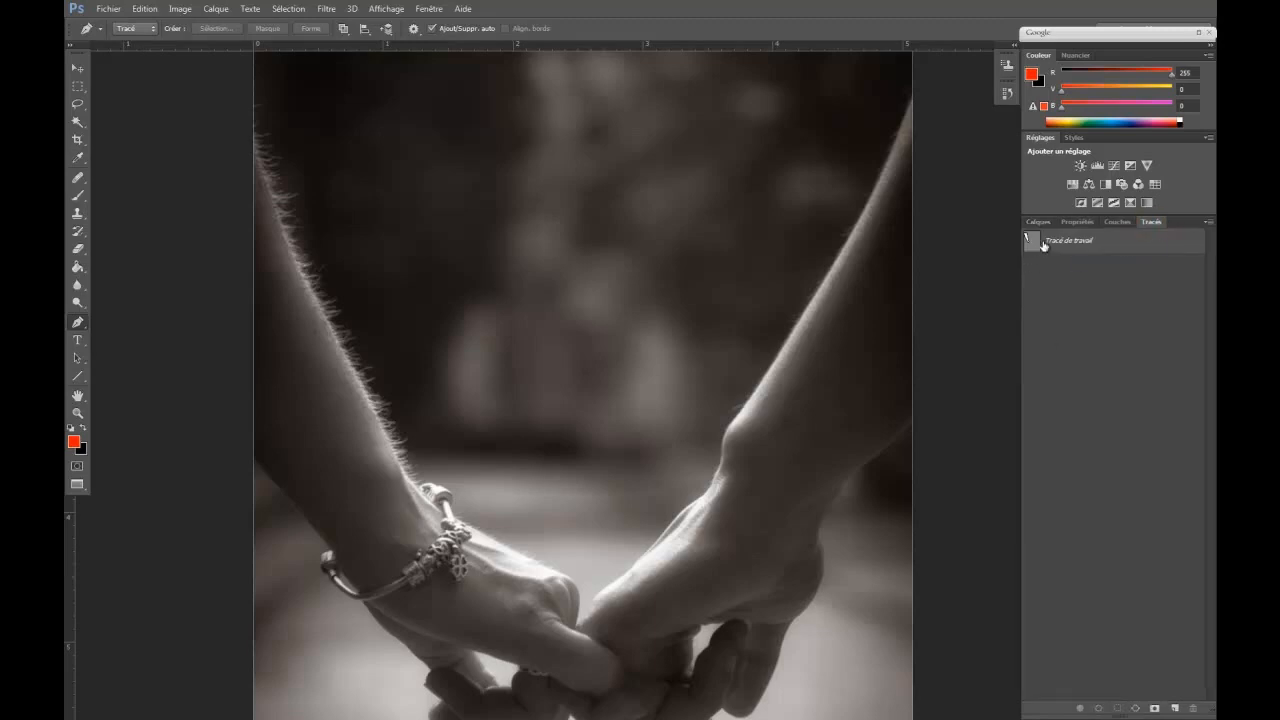
left_click(1033, 246)
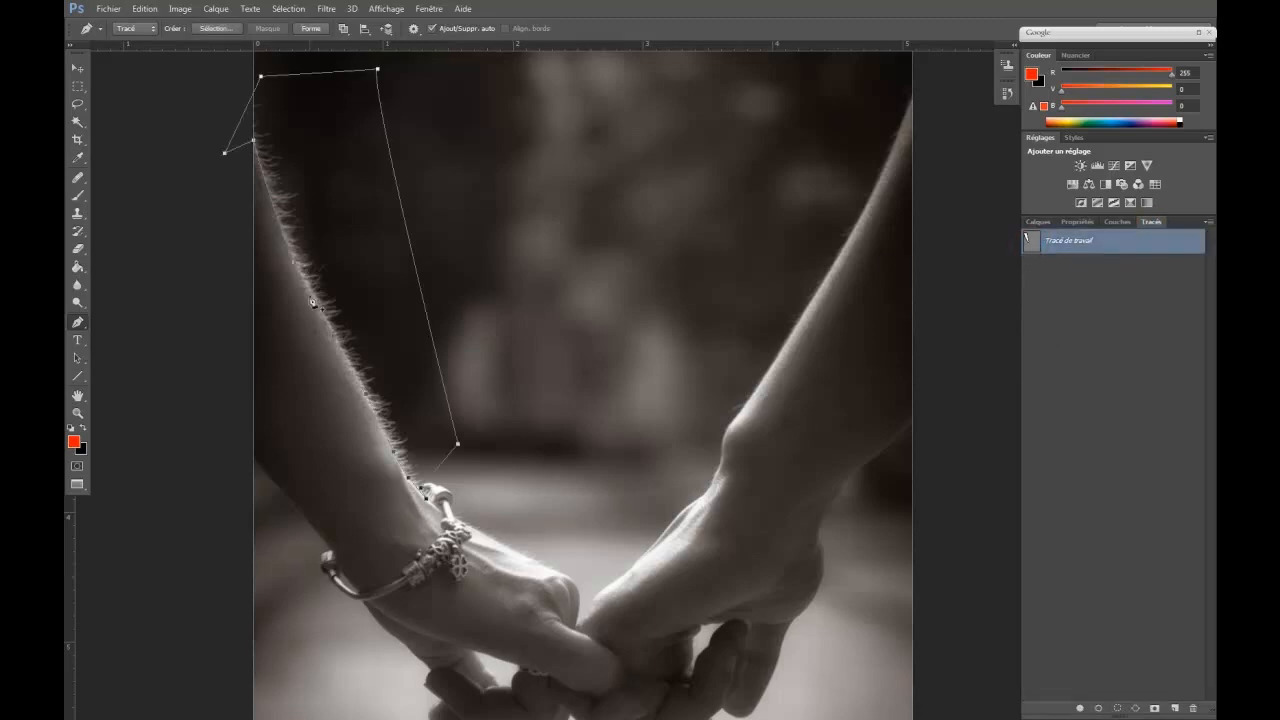
scroll(362, 424, "up", 2)
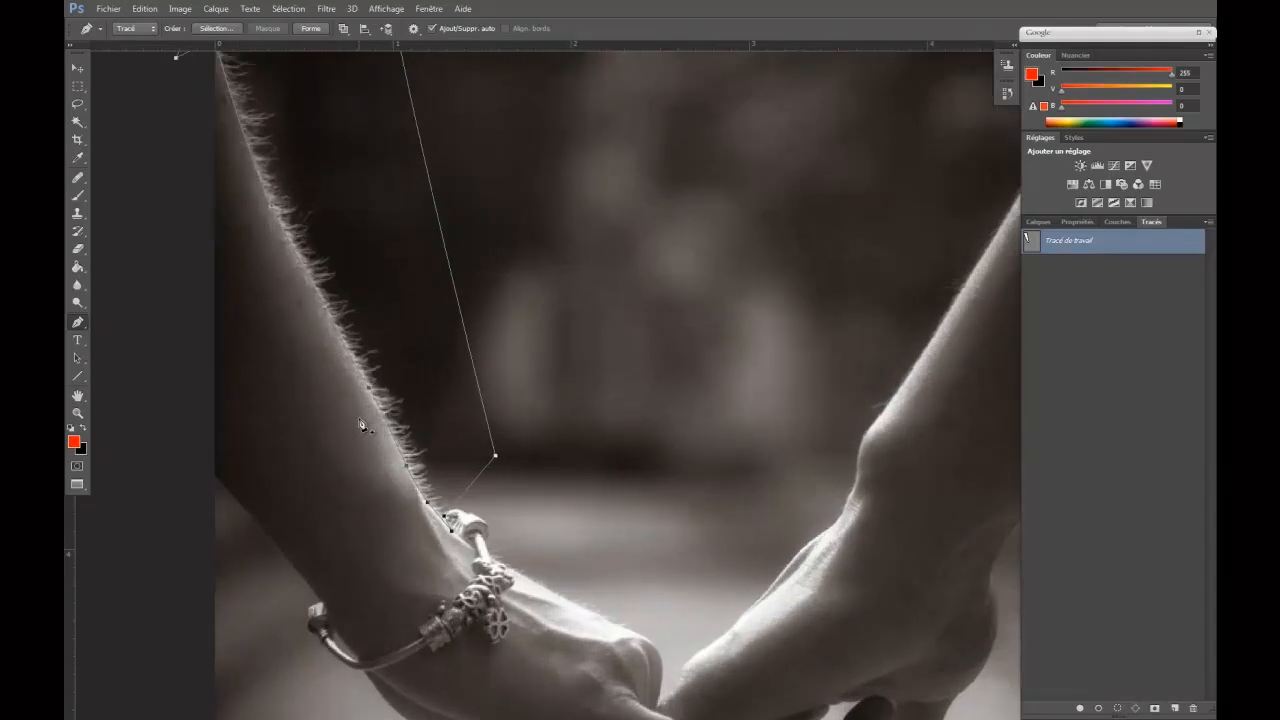
left_click_drag(260, 226, 451, 535)
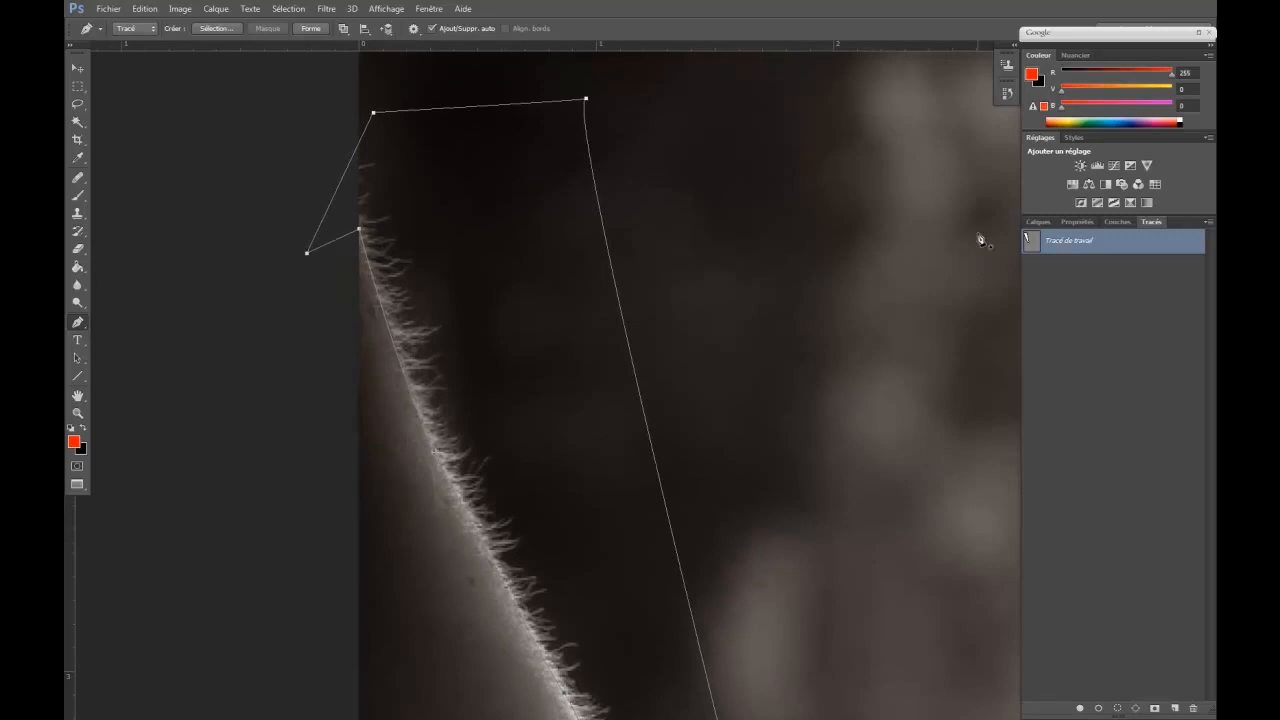
Convert the work path into a new anti-aliased selection with a 0.1 pixel feather.
left_click(1039, 222)
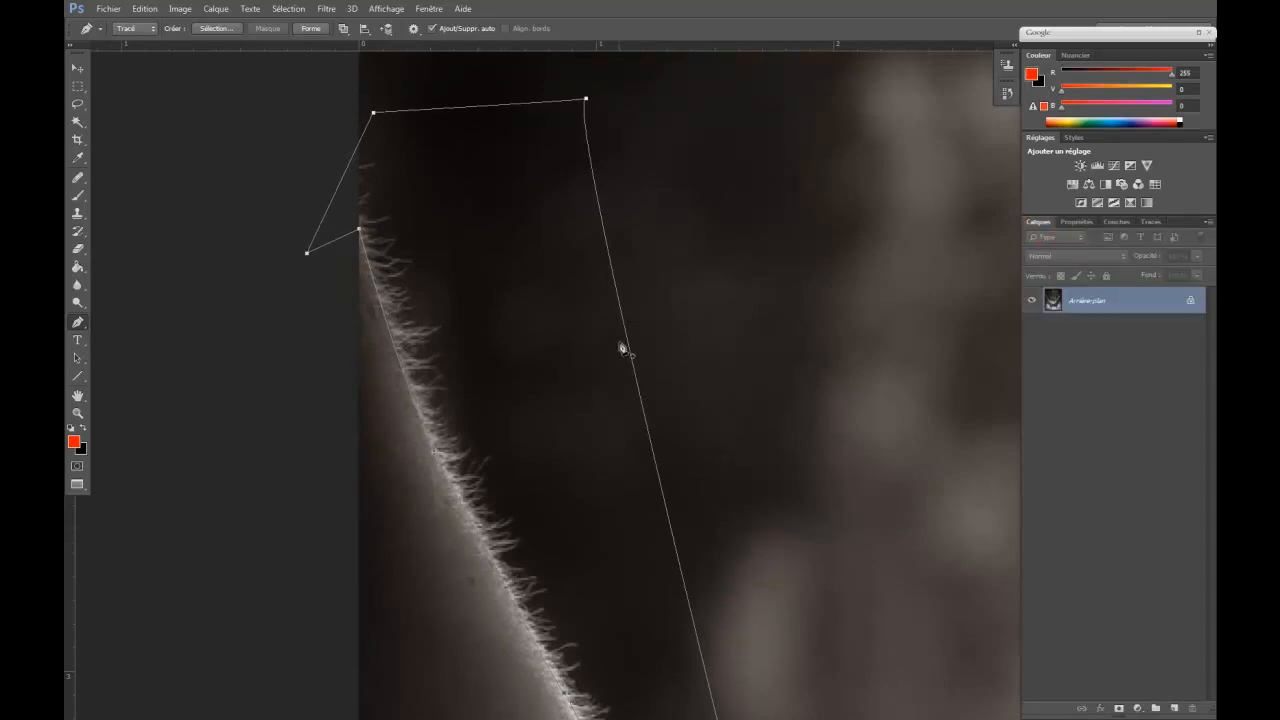
right_click(486, 238)
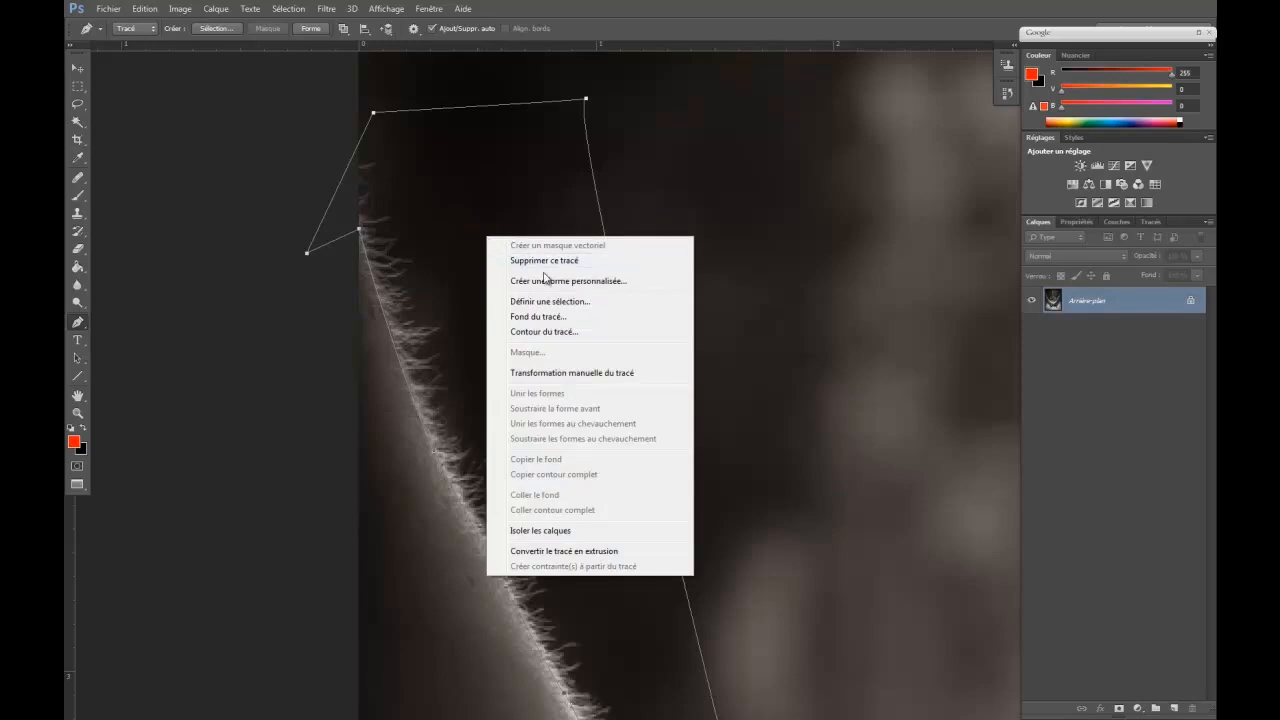
left_click(573, 302)
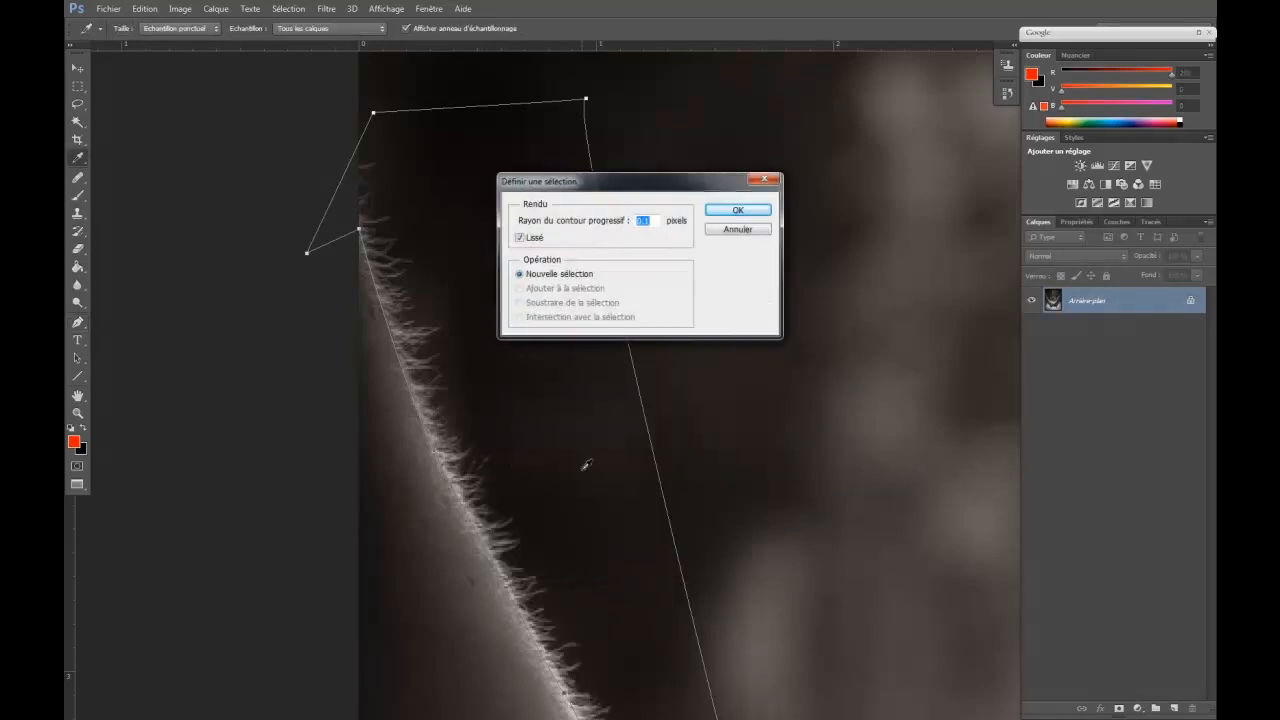
left_click(733, 212)
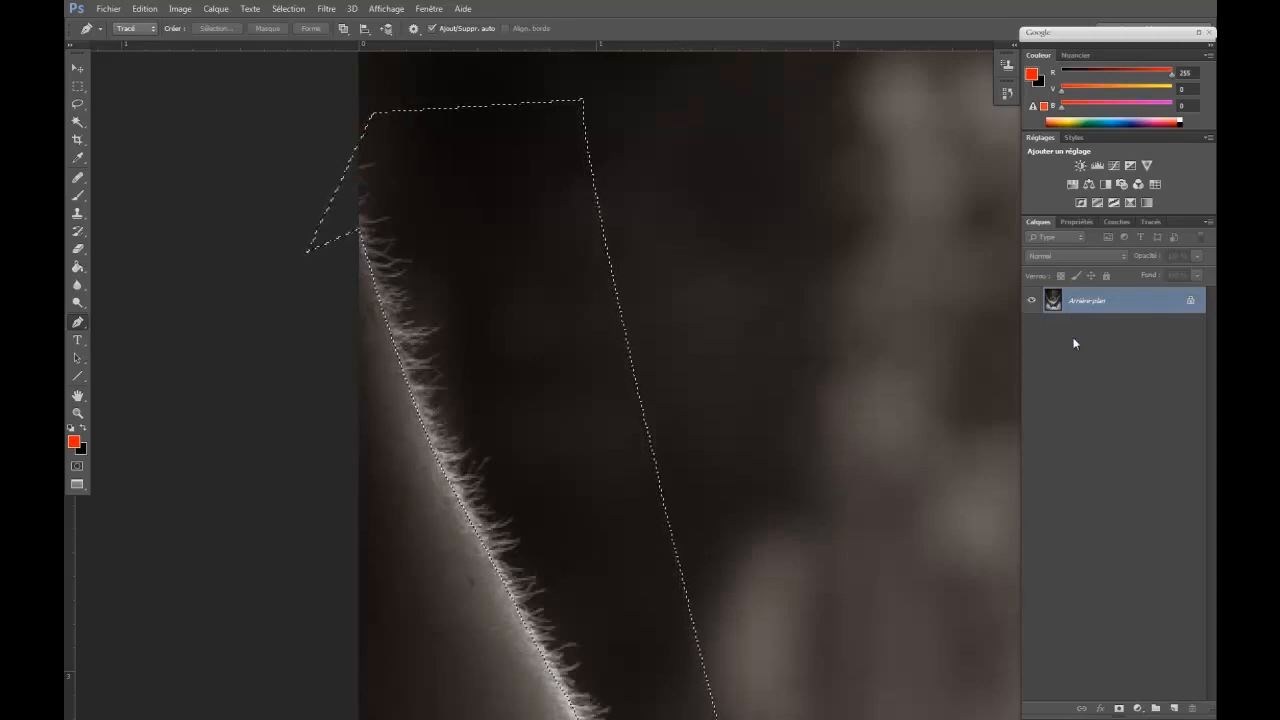
On a new layer, clone dark background over the arm hairs inside the selection, from the photo's edge down most of the forearm.
left_click(1174, 708)
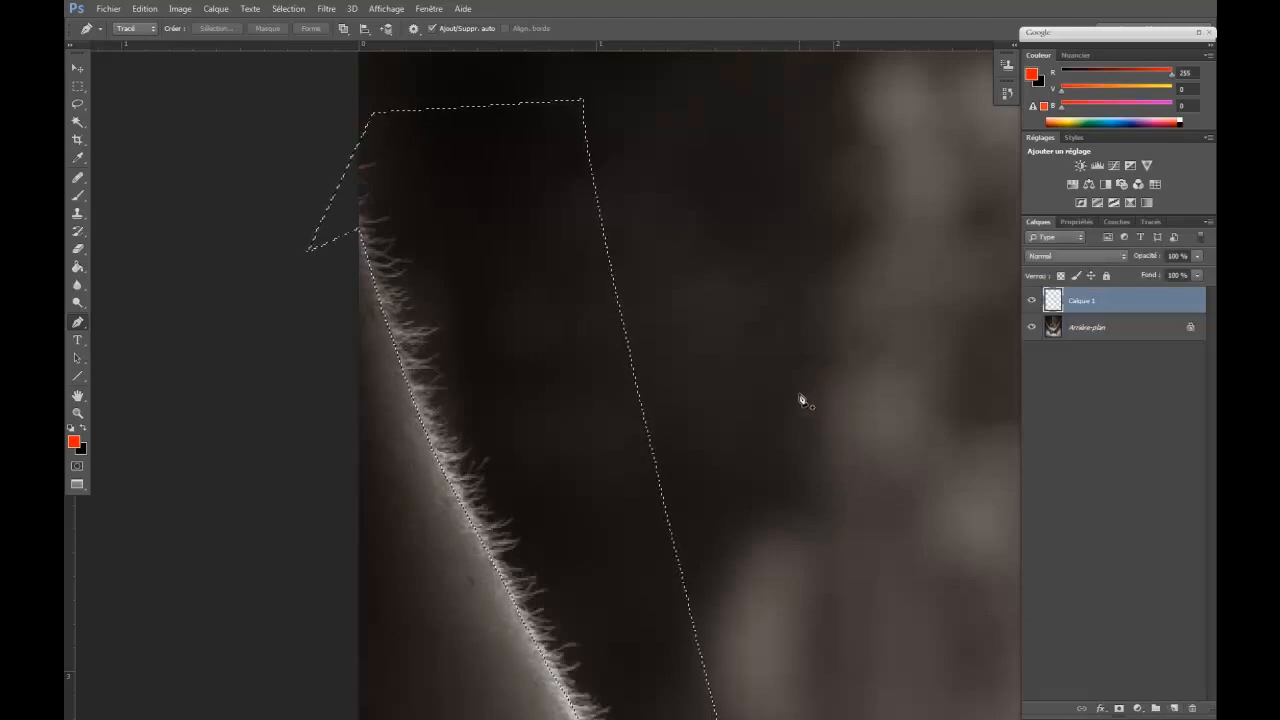
key("s")
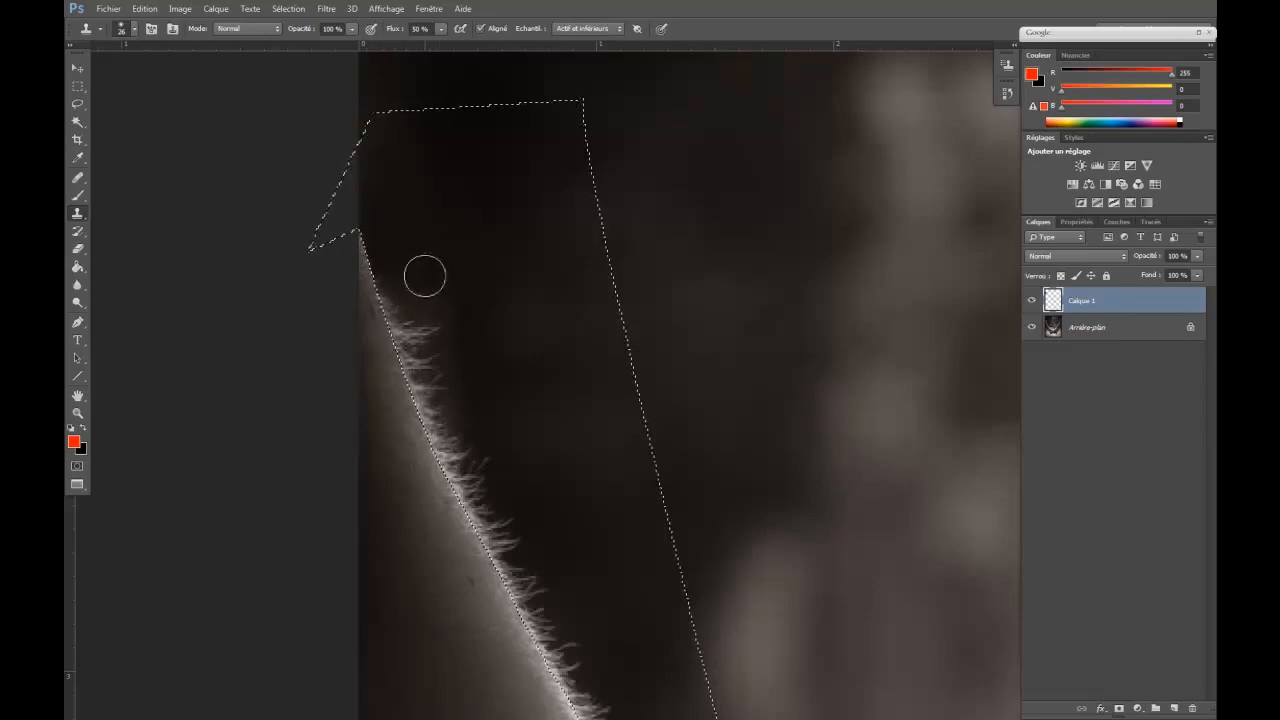
mouse_move(393, 275)
left_mouse_down()
mouse_move(393, 306)
mouse_move(398, 284)
mouse_move(414, 312)
mouse_move(442, 284)
mouse_move(439, 340)
mouse_move(416, 318)
mouse_move(417, 335)
mouse_move(406, 315)
mouse_move(397, 326)
mouse_move(423, 324)
mouse_move(460, 388)
mouse_move(430, 372)
mouse_move(450, 380)
mouse_move(437, 254)
left_mouse_up()
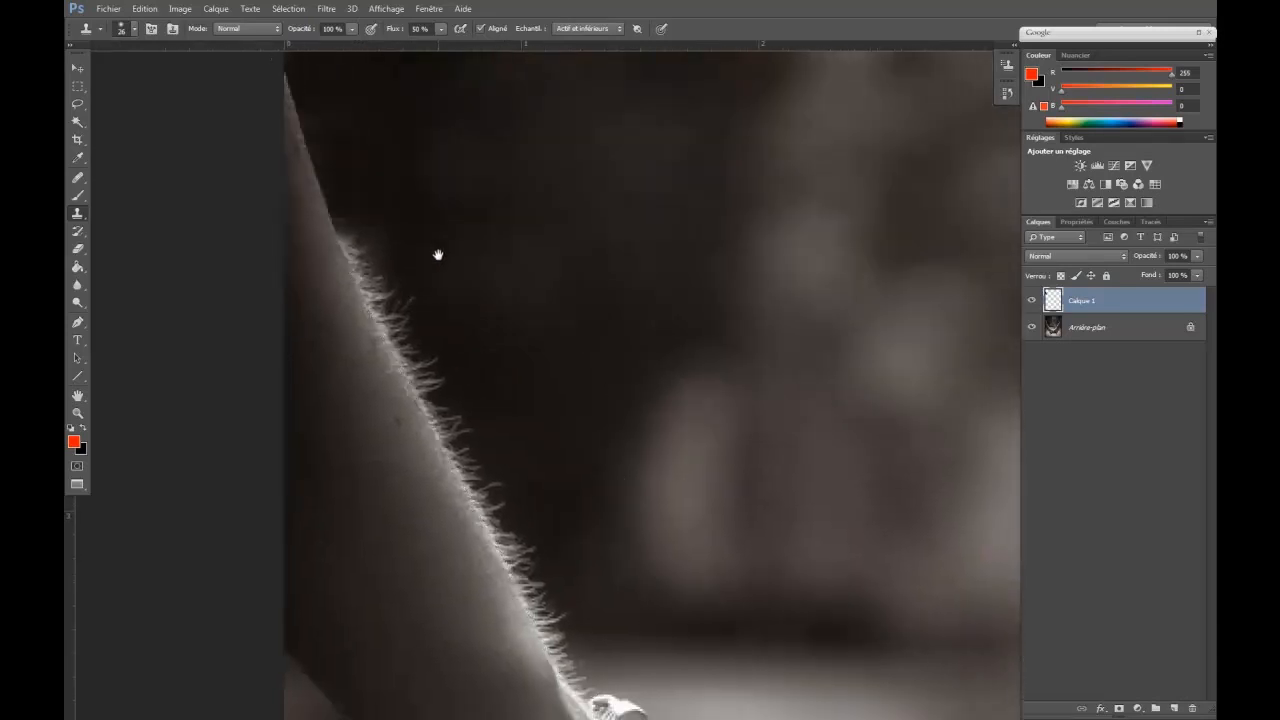
left_click(394, 195, "alt")
mouse_move(345, 213)
left_mouse_down()
mouse_move(375, 296)
mouse_move(419, 305)
mouse_move(404, 292)
mouse_move(400, 330)
mouse_move(326, 215)
mouse_move(412, 328)
mouse_move(438, 325)
mouse_move(419, 330)
mouse_move(417, 367)
mouse_move(406, 333)
mouse_move(518, 555)
left_mouse_up()
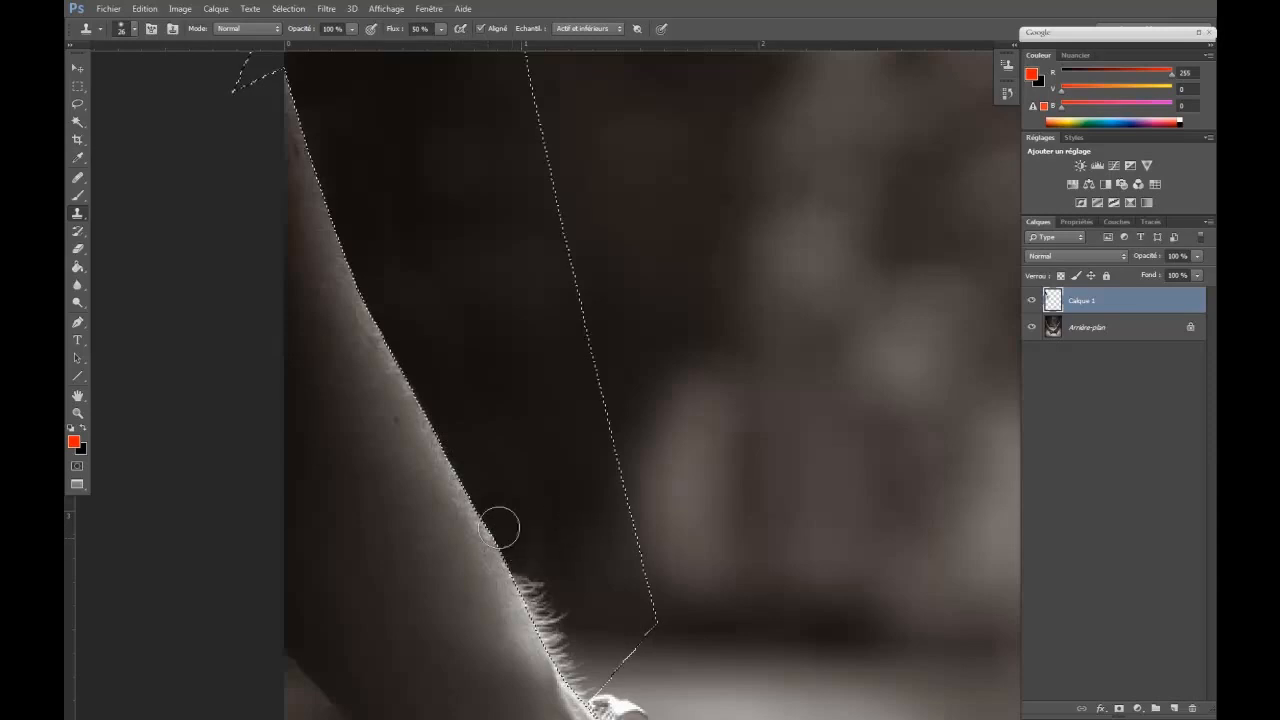
Clone nearby background over the remaining arm hairs just above the bracelet, and deselect the area.
left_click(578, 571, "alt")
left_click_drag(567, 582, 558, 588)
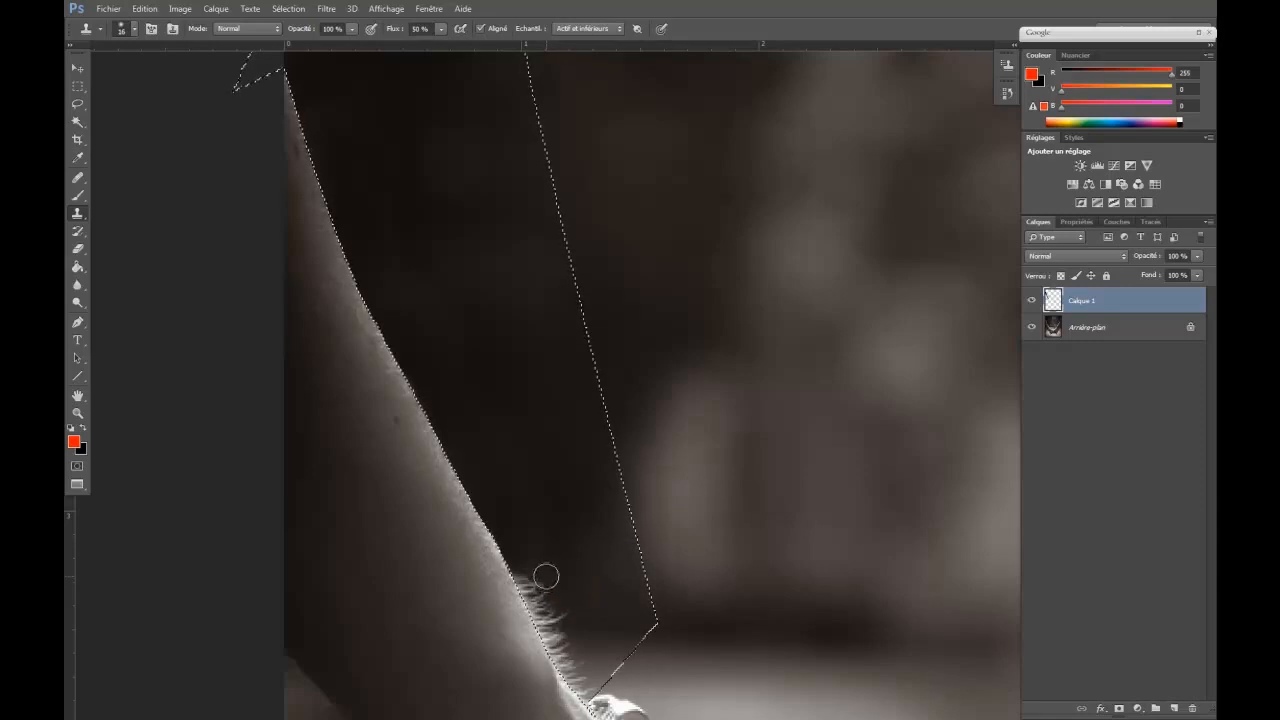
left_click(544, 579, "alt")
left_click(536, 594)
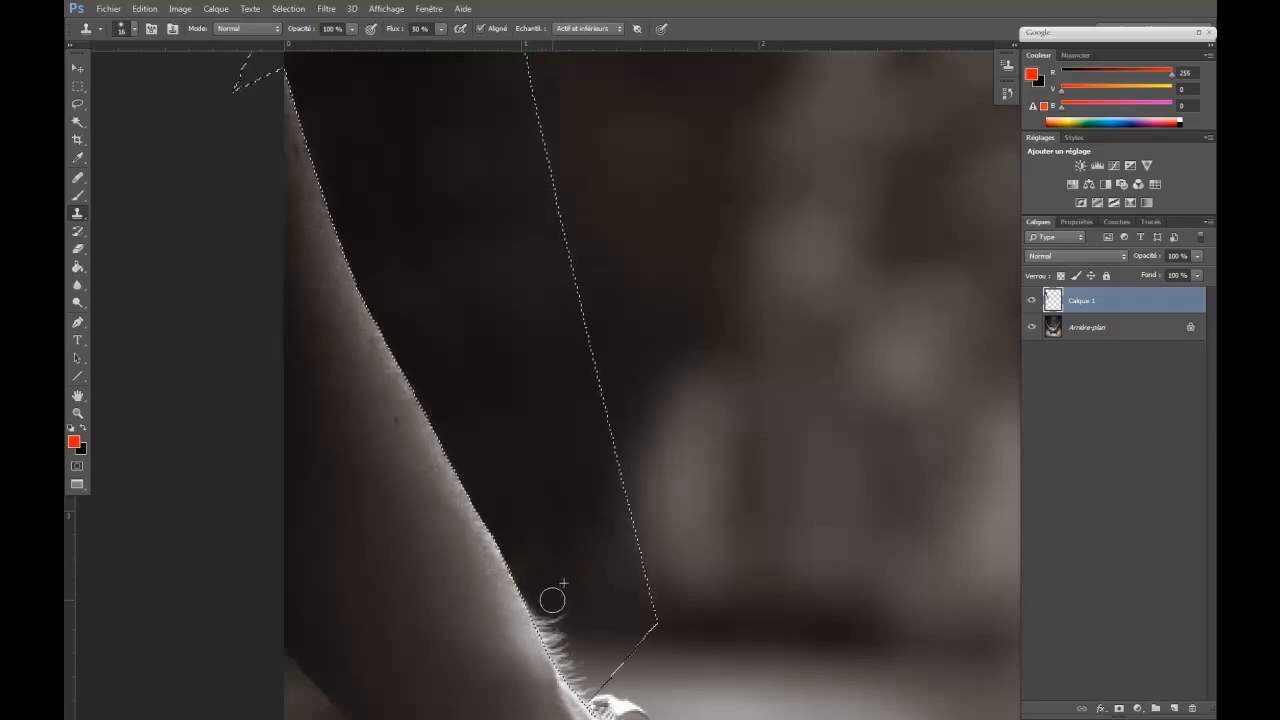
left_click_drag(589, 632, 601, 637)
left_click(598, 632, "alt")
left_click(556, 622)
mouse_move(556, 622)
left_mouse_down()
mouse_move(543, 614)
mouse_move(569, 620)
mouse_move(546, 617)
mouse_move(571, 649)
mouse_move(562, 672)
mouse_move(586, 676)
mouse_move(584, 692)
mouse_move(545, 642)
mouse_move(569, 627)
mouse_move(509, 621)
mouse_move(515, 651)
left_mouse_up()
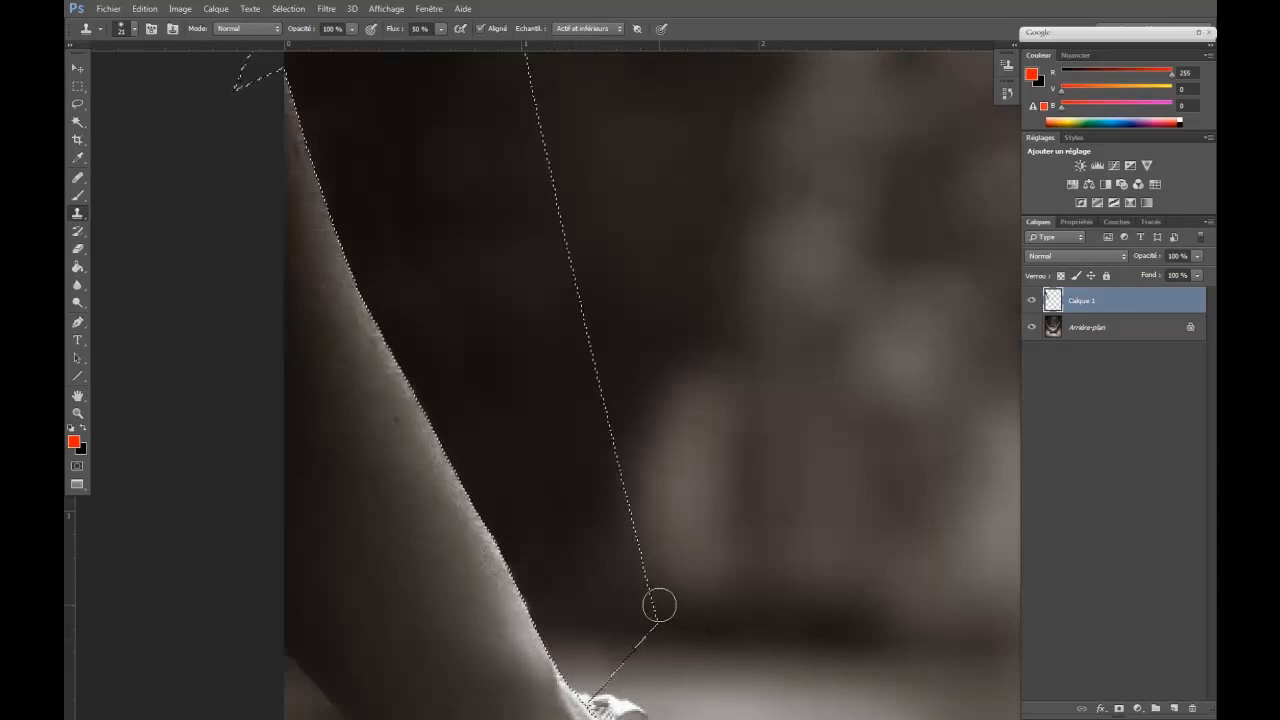
key("ctrl+d")
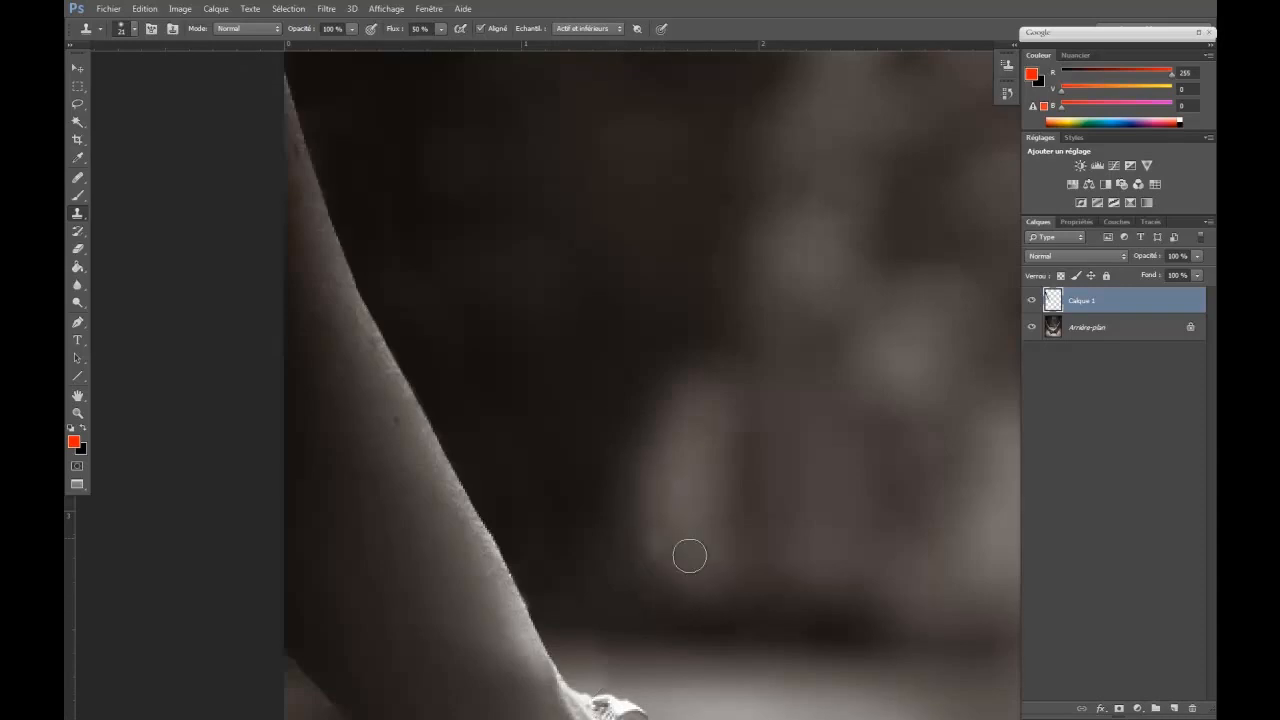
Clean up the stray mark in the background just above the bracelet with the Clone Stamp.
key("z")
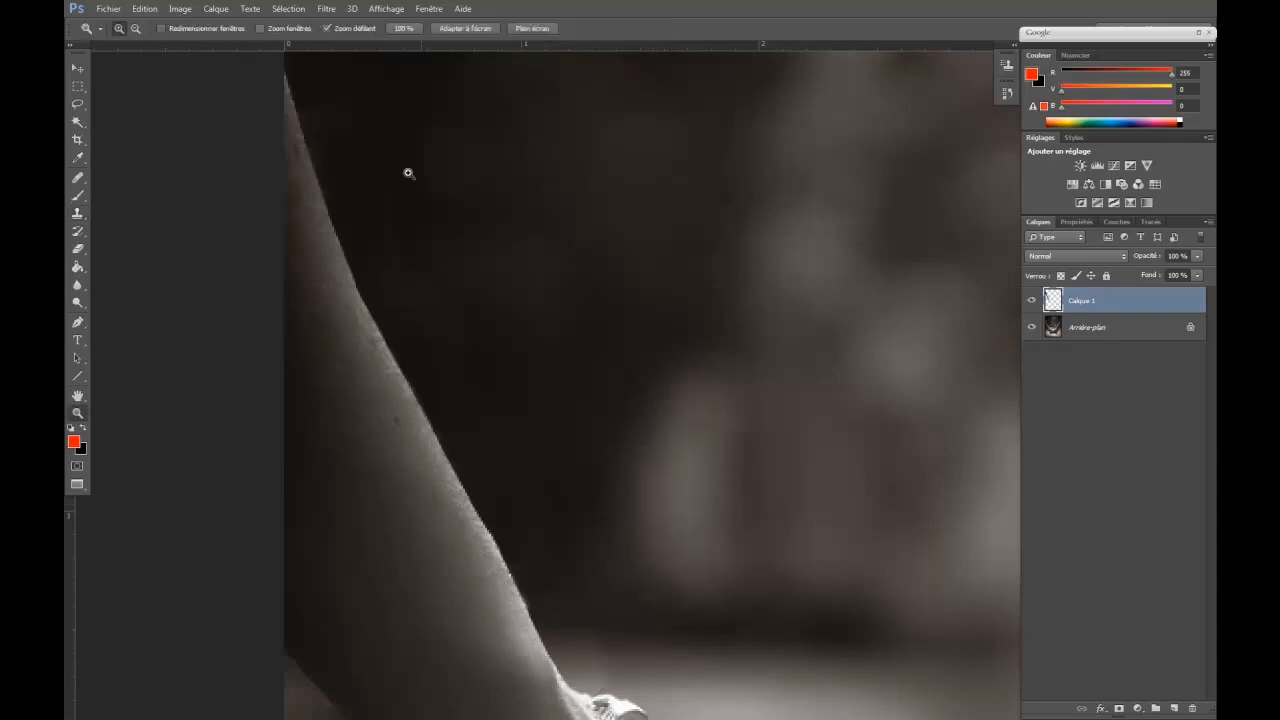
left_click(399, 28)
left_click_drag(653, 348, 531, 384)
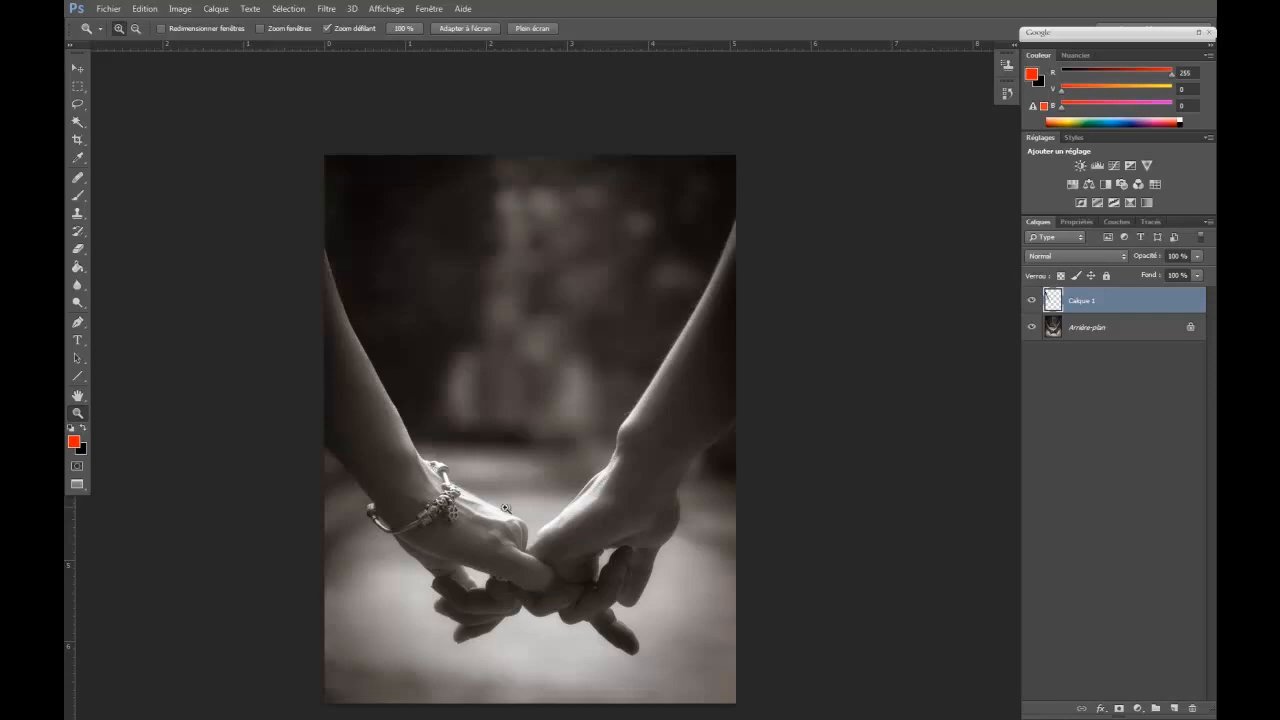
left_click_drag(433, 461, 497, 500)
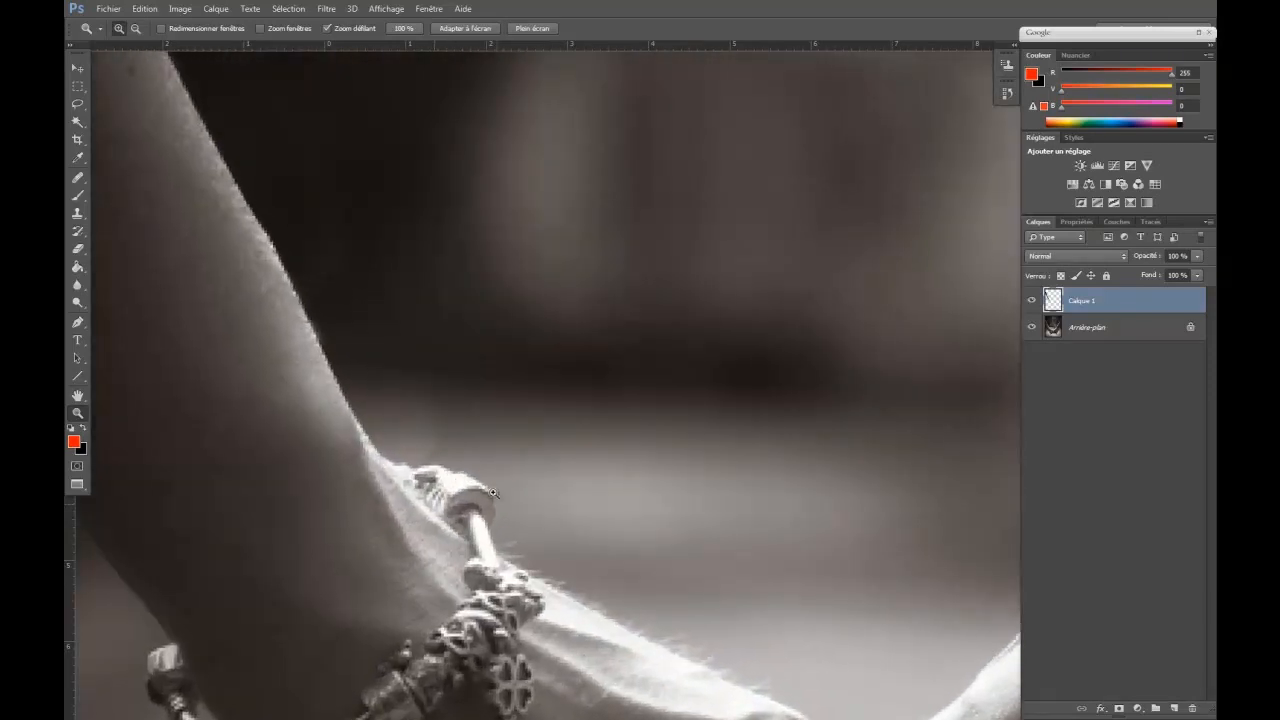
key("s")
left_click(494, 440, "alt")
mouse_move(437, 432)
left_mouse_down()
mouse_move(424, 442)
mouse_move(437, 429)
mouse_move(426, 431)
left_mouse_up()
left_click(676, 550)
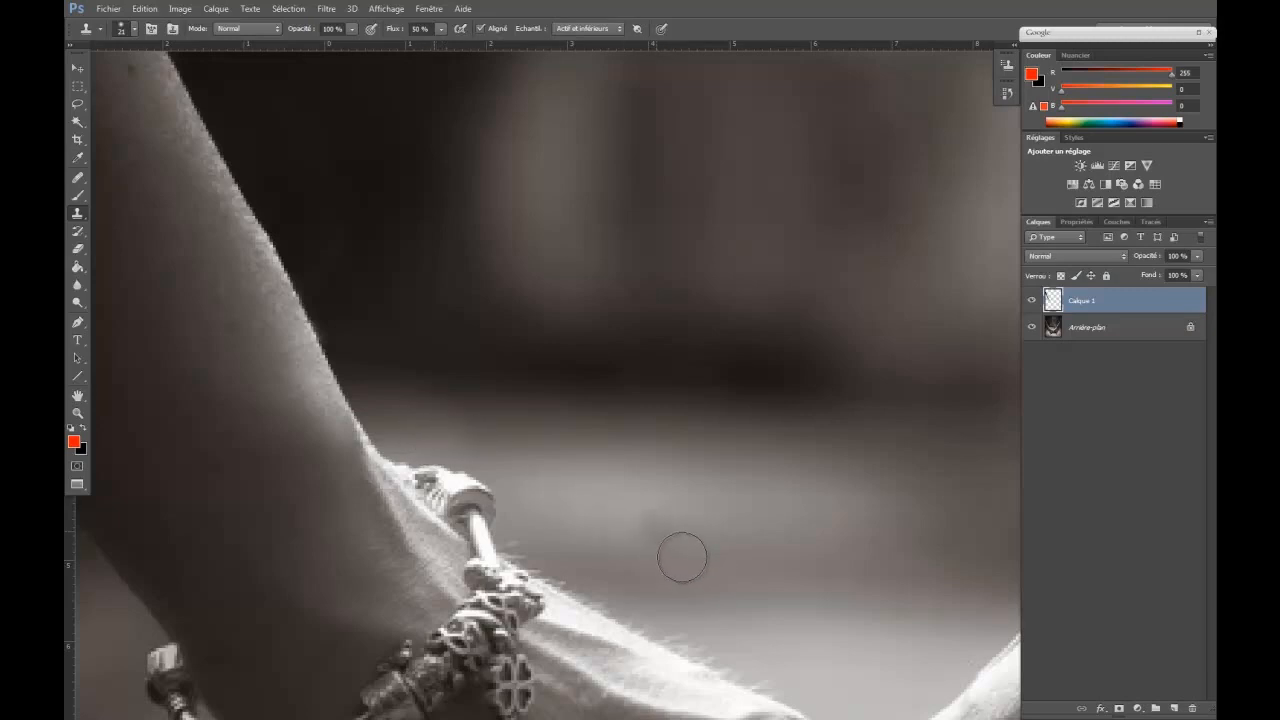
Add a layer mask to the retouch layer and paint black with a 29 px brush along the forearm edge to reveal the hairs.
key("z")
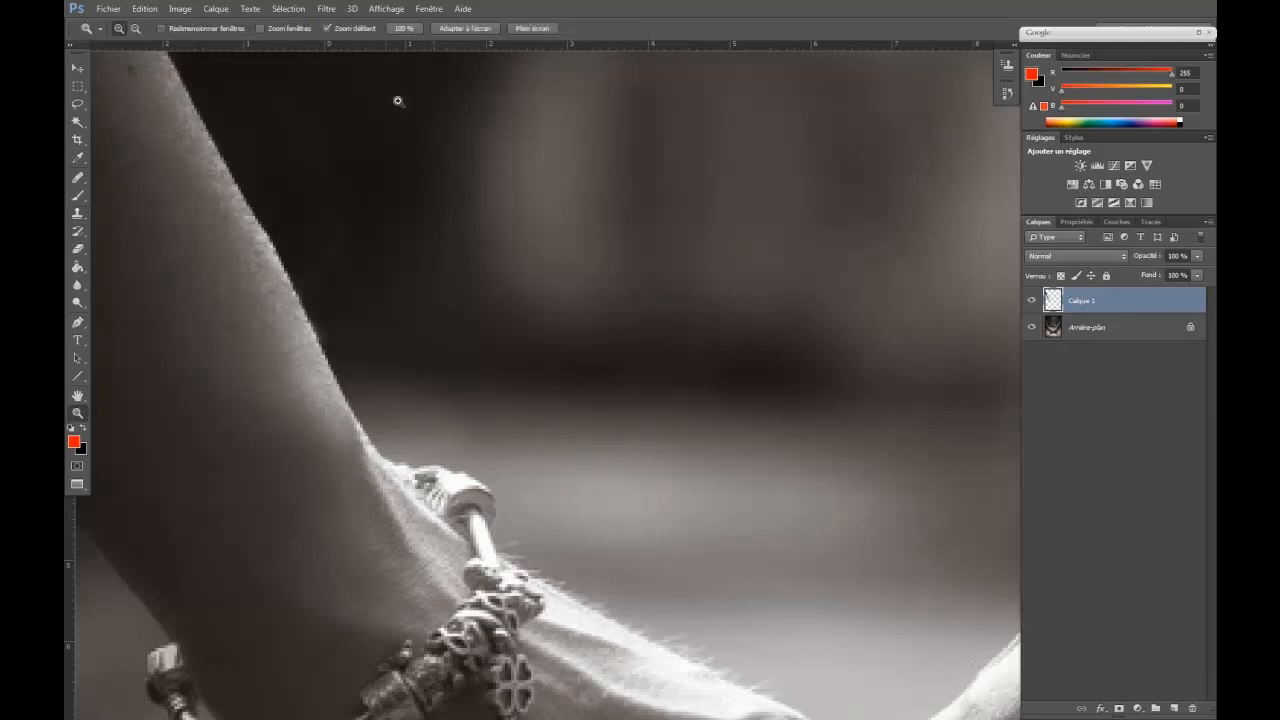
left_click(404, 29)
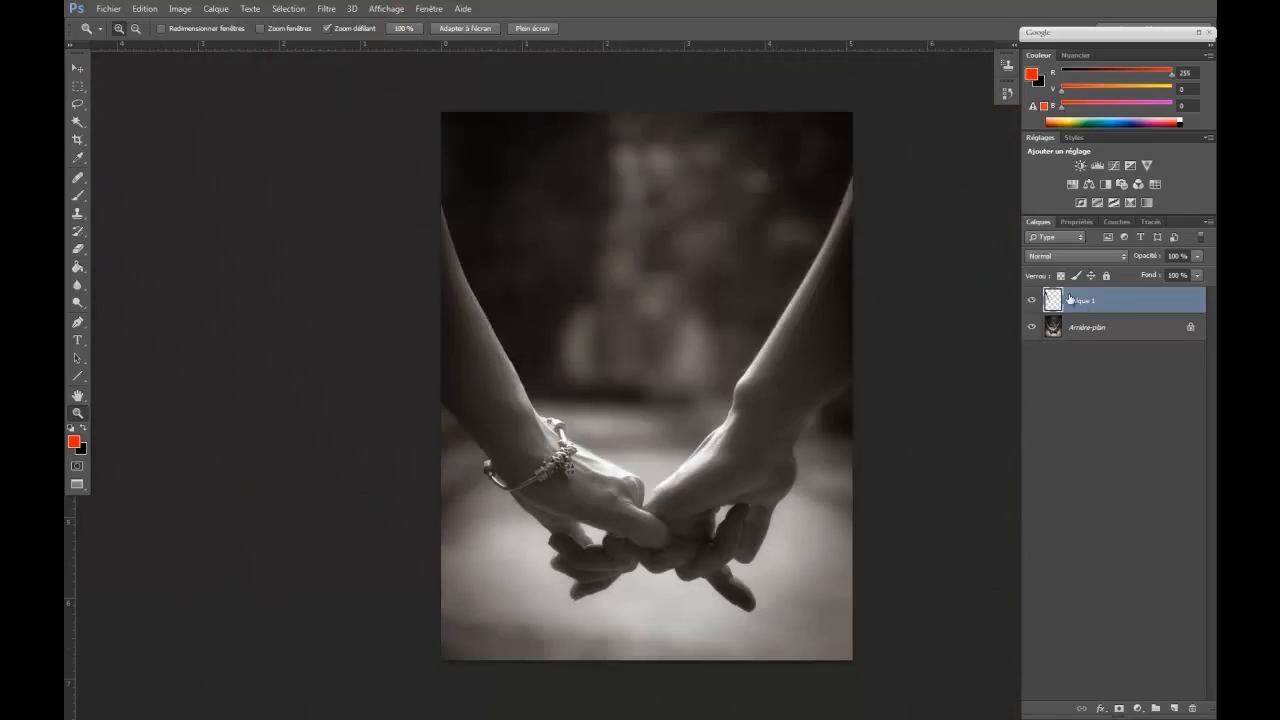
left_click(1120, 709)
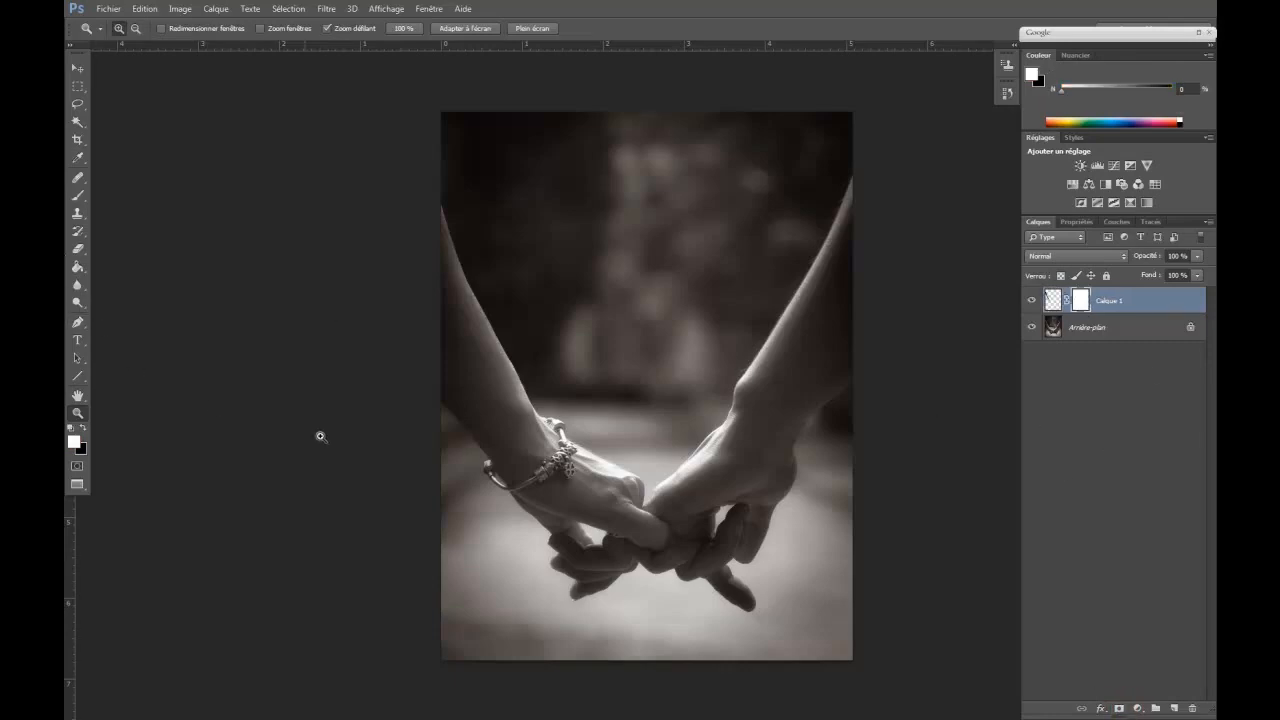
key("b")
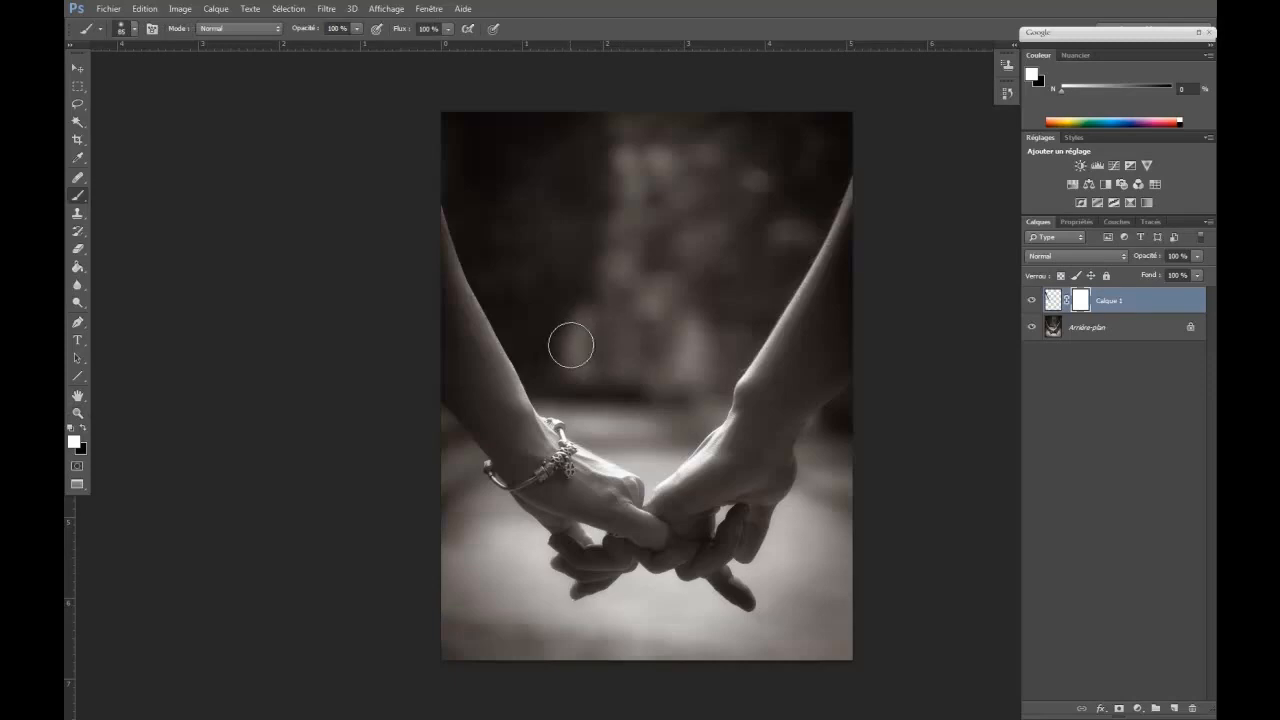
key("x")
left_click_drag(581, 354, 563, 365)
left_click_drag(447, 214, 550, 424)
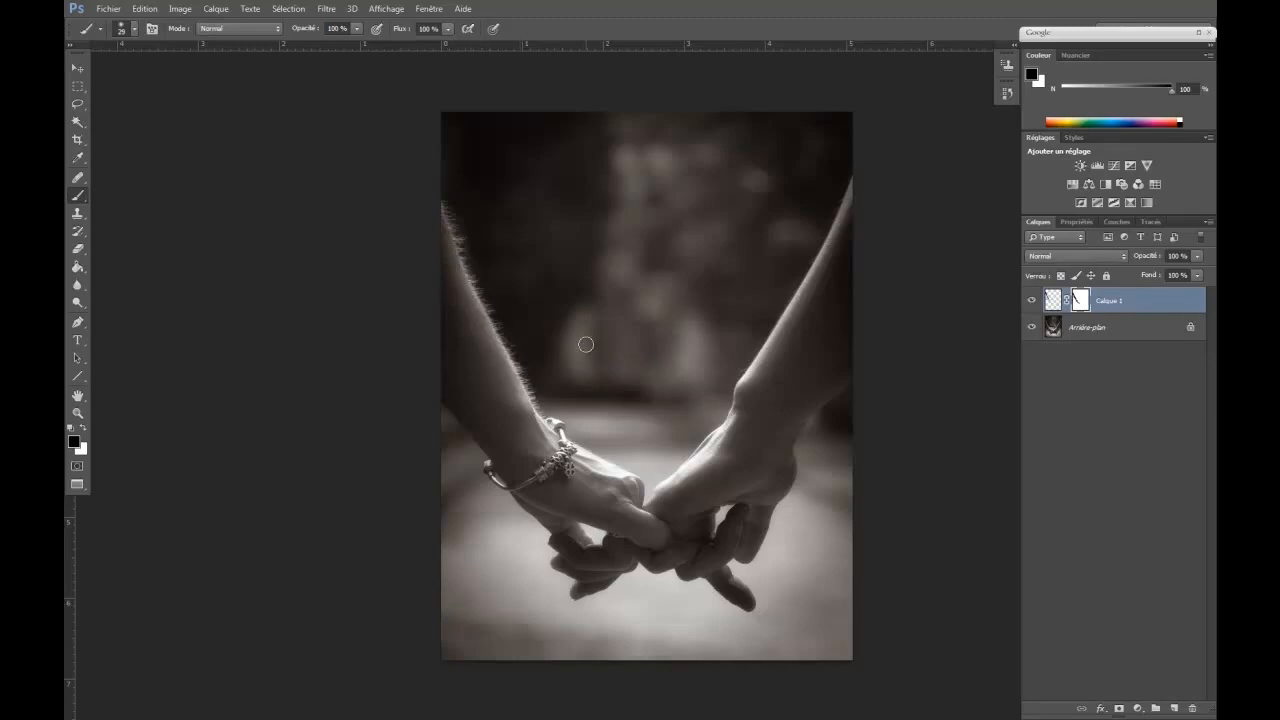
Paint white on the mask with a 79 px brush beside the forearm, hiding the longer hairs and leaving the shortest ones.
key("x")
left_click_drag(549, 336, 566, 334)
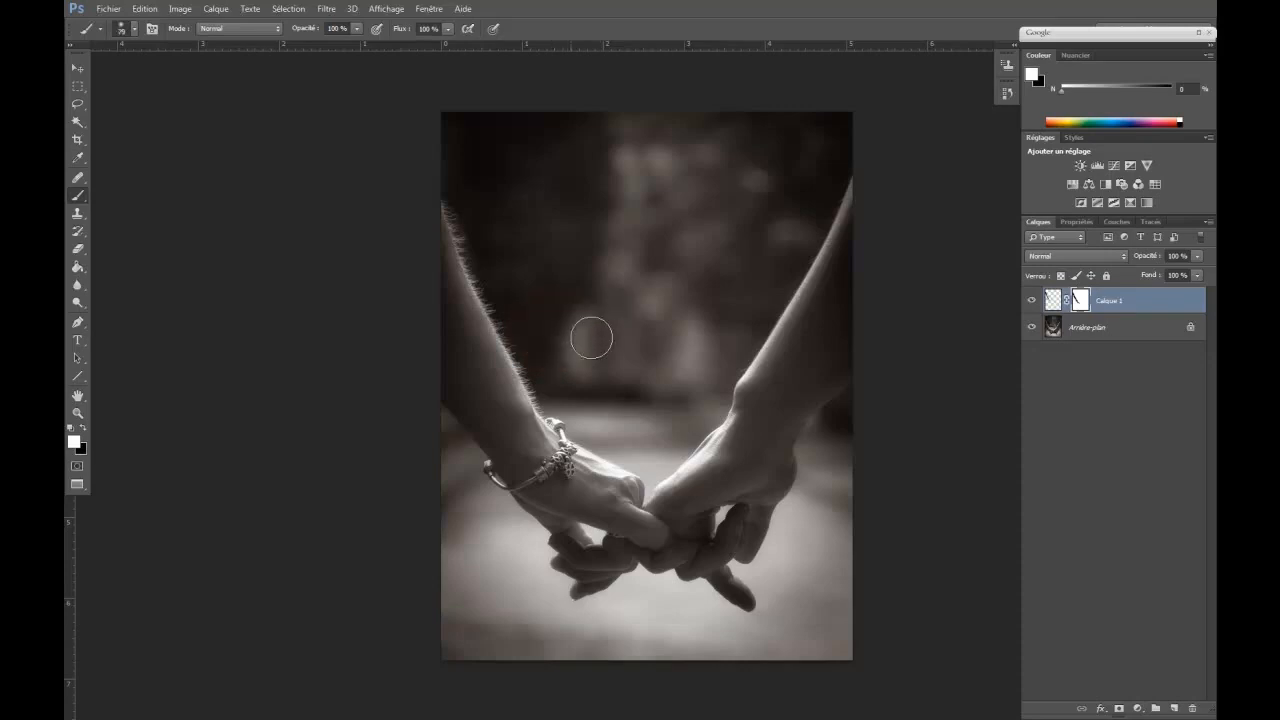
mouse_move(489, 222)
left_mouse_down()
mouse_move(579, 421)
mouse_move(477, 210)
mouse_move(474, 235)
mouse_move(516, 250)
mouse_move(564, 333)
mouse_move(591, 411)
mouse_move(578, 421)
mouse_move(561, 379)
mouse_move(584, 181)
mouse_move(590, 215)
mouse_move(494, 278)
left_mouse_up()
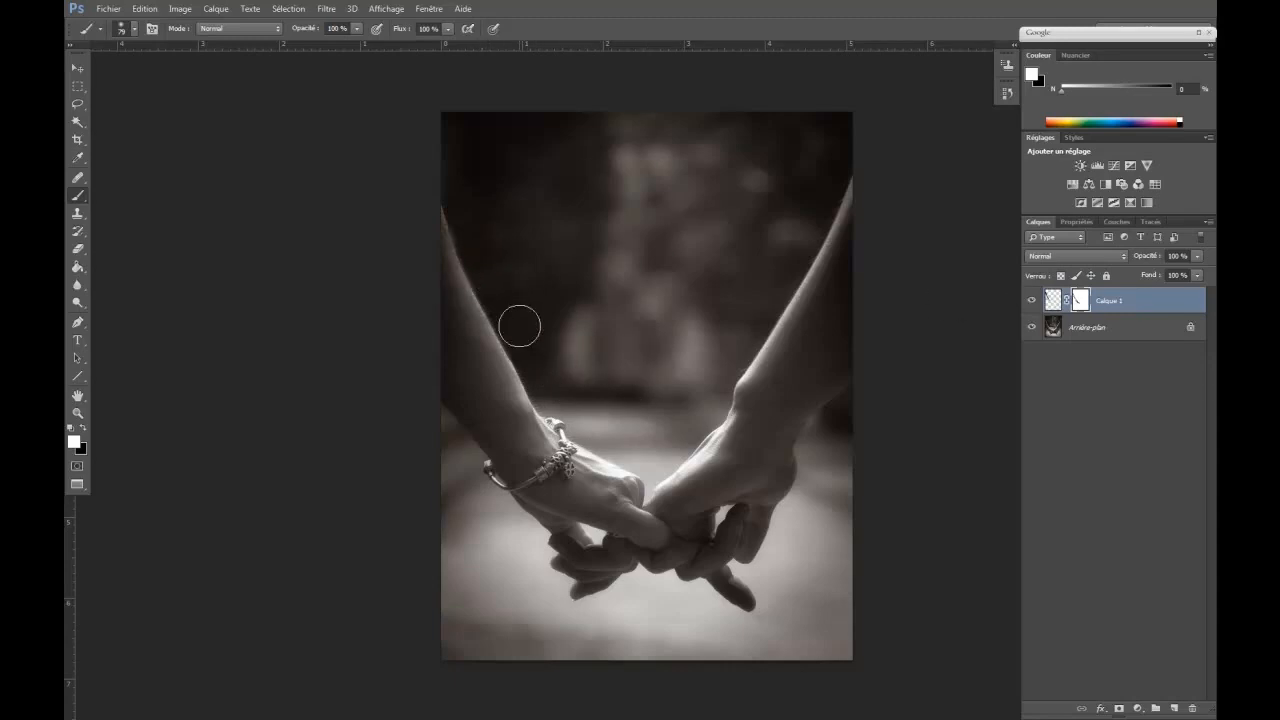
Examine the forearm edge up close and at 100 %, comparing the photo with the retouch layer hidden and shown.
scroll(519, 326, "up", 4)
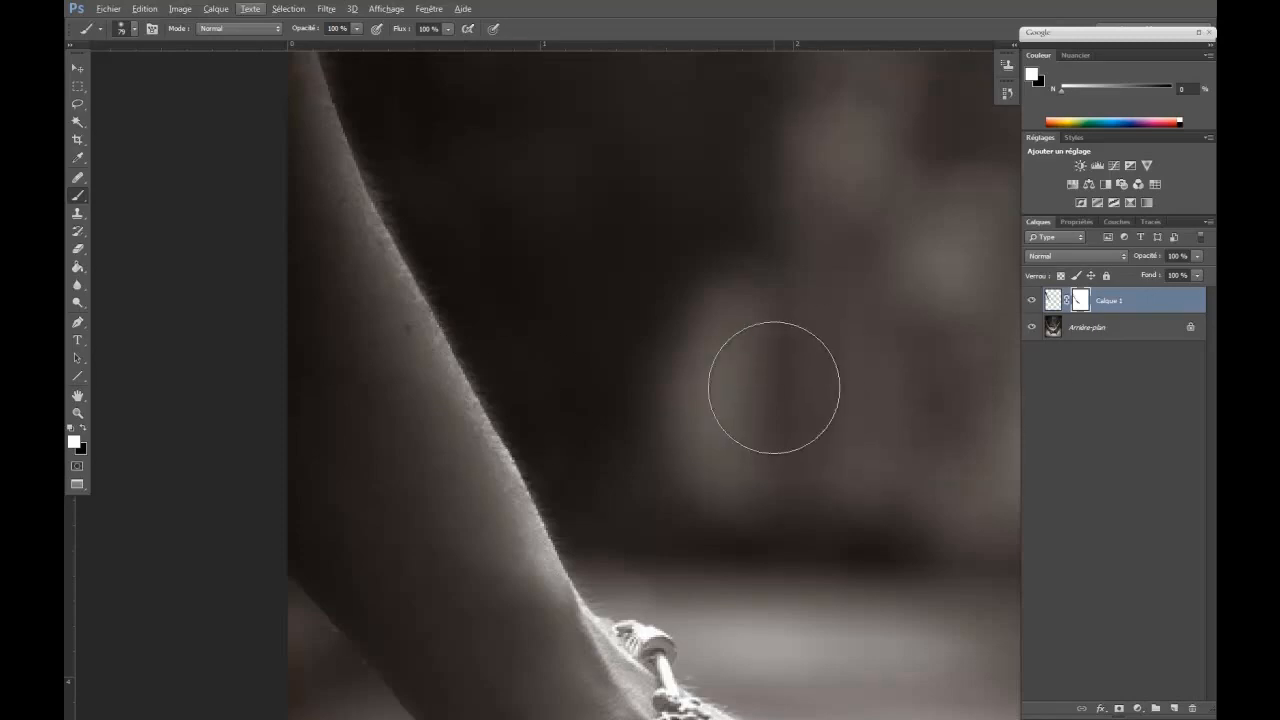
key("z")
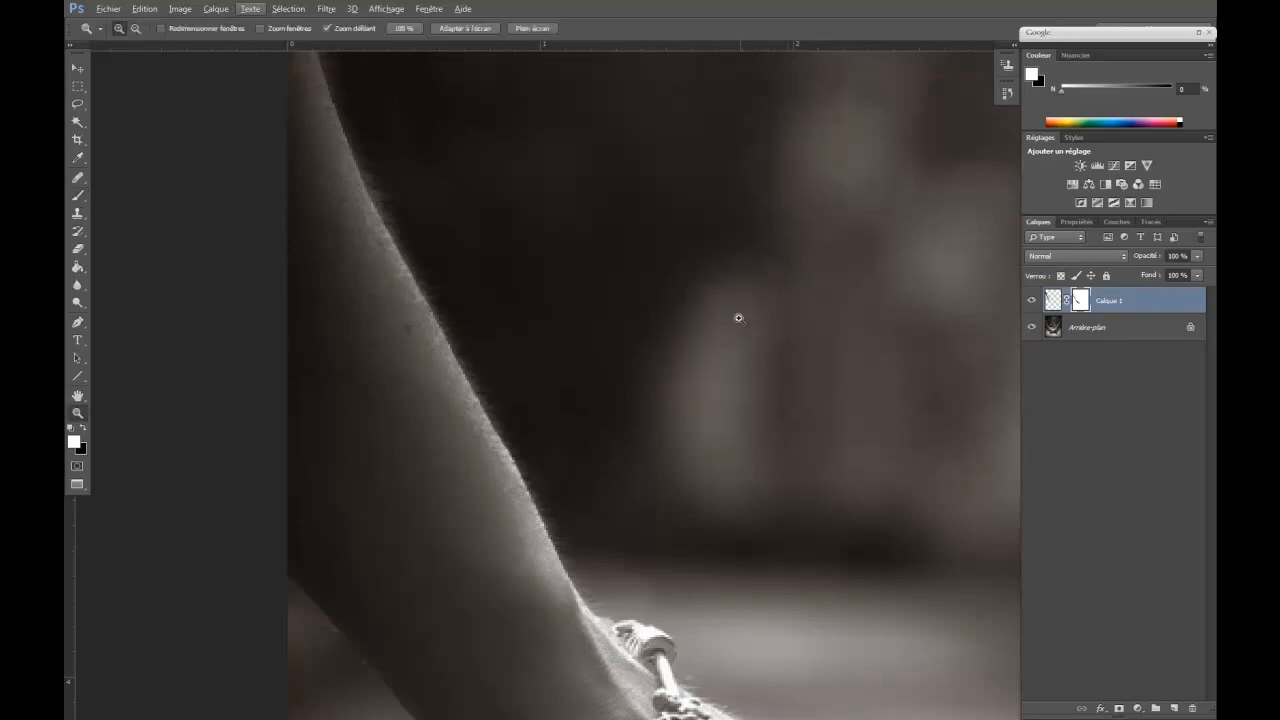
left_click(404, 28)
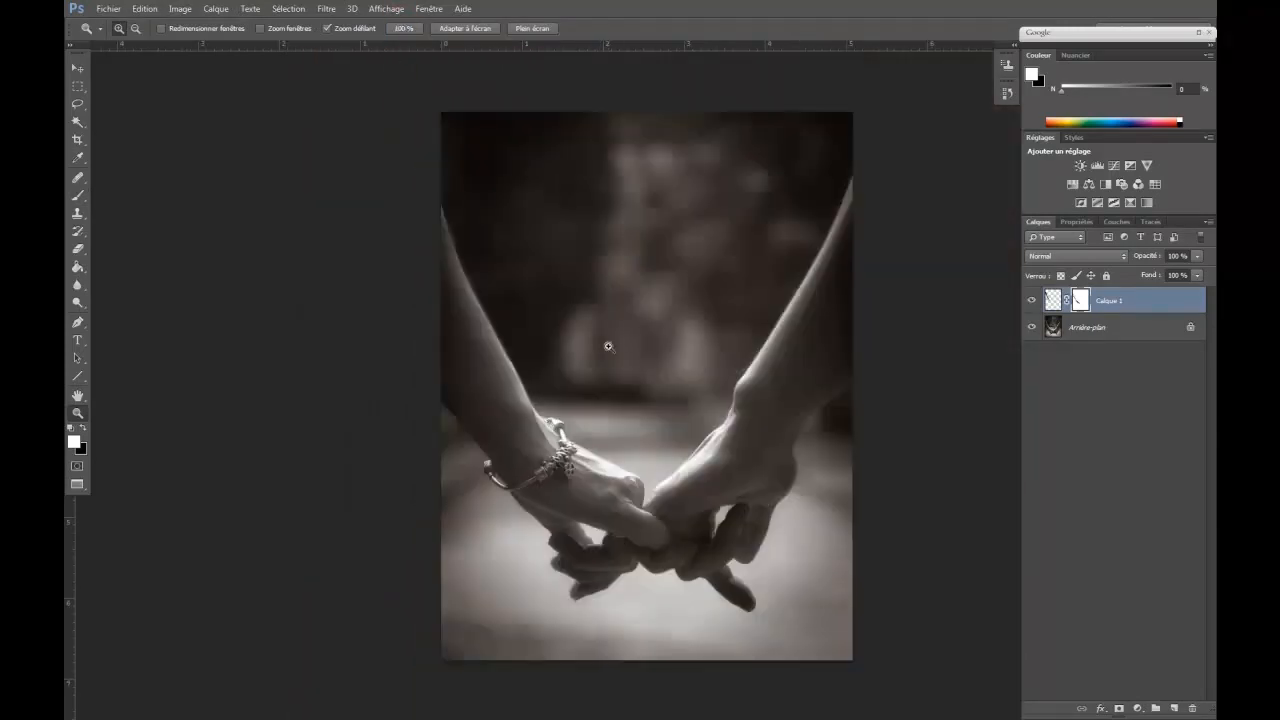
left_click_drag(631, 340, 488, 304)
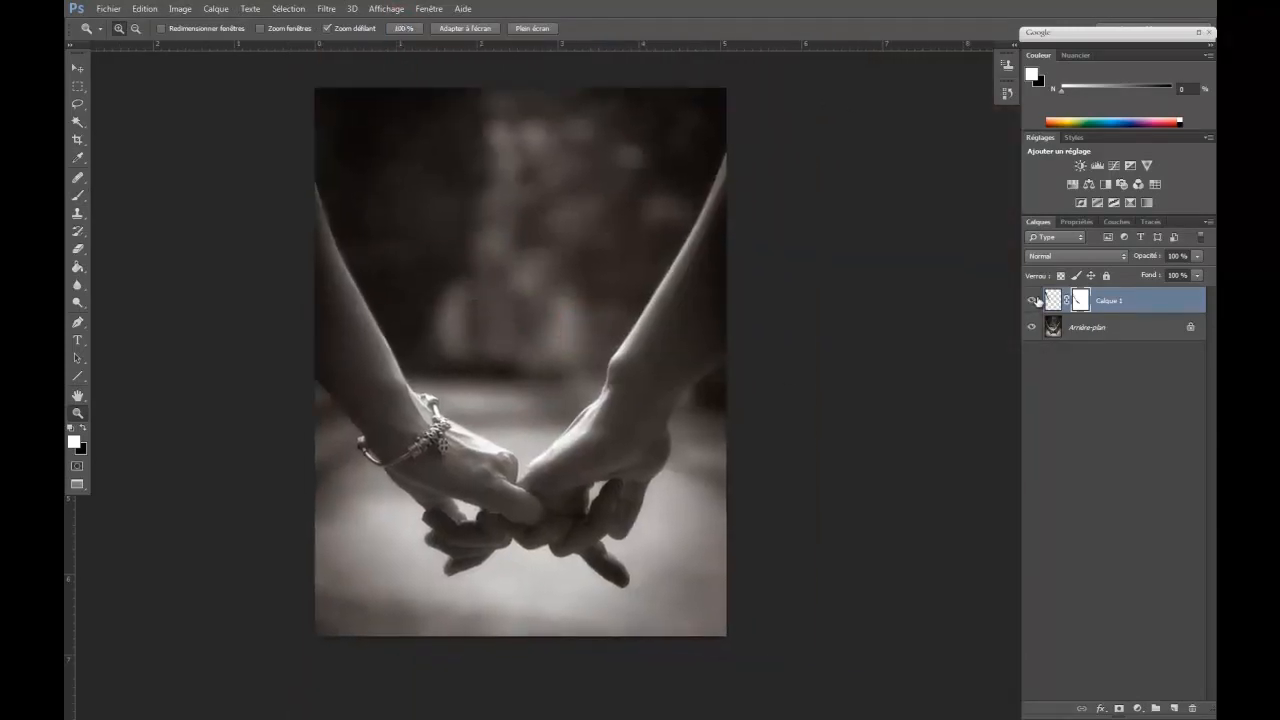
left_click(1031, 302)
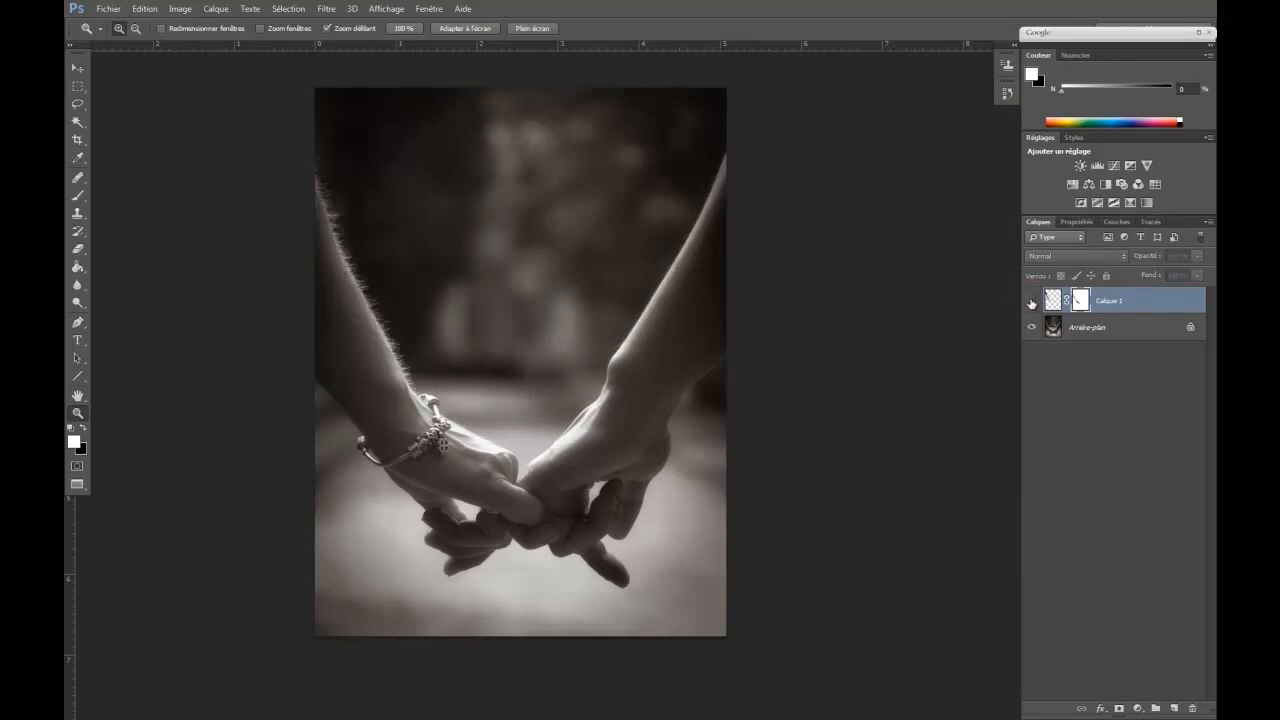
left_click(1032, 301)
left_click(1033, 301)
left_click(1033, 301)
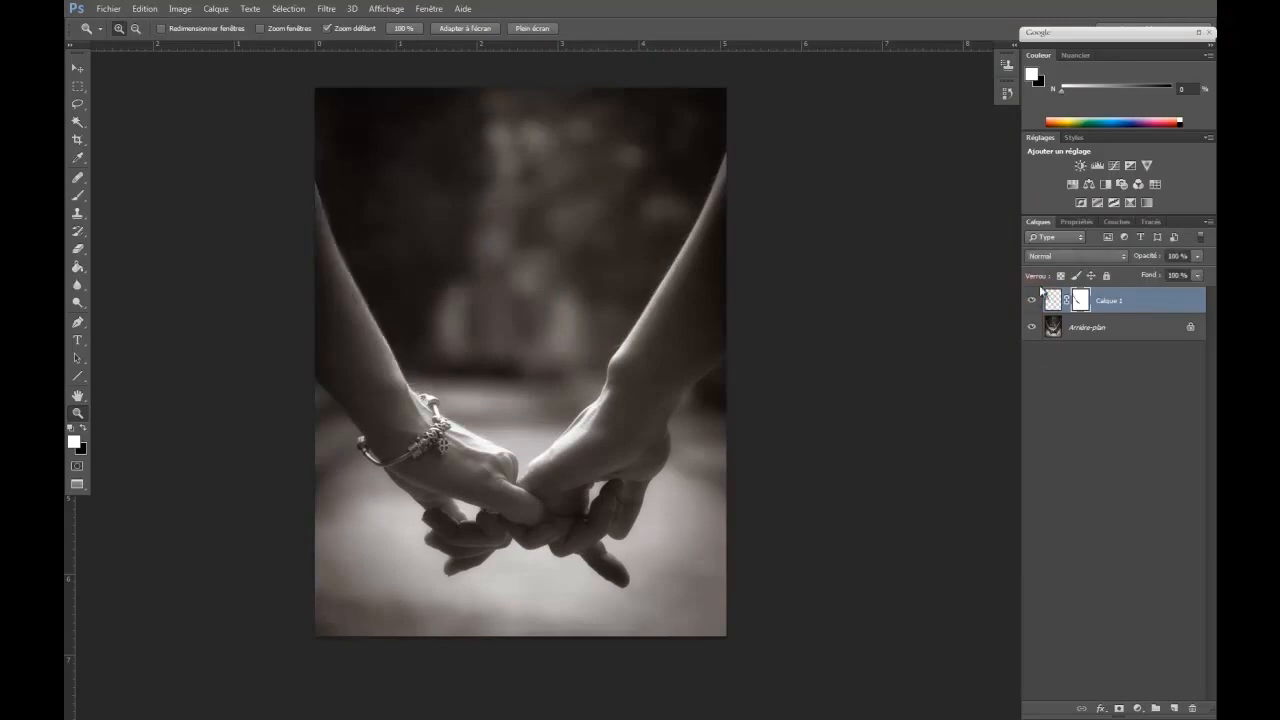